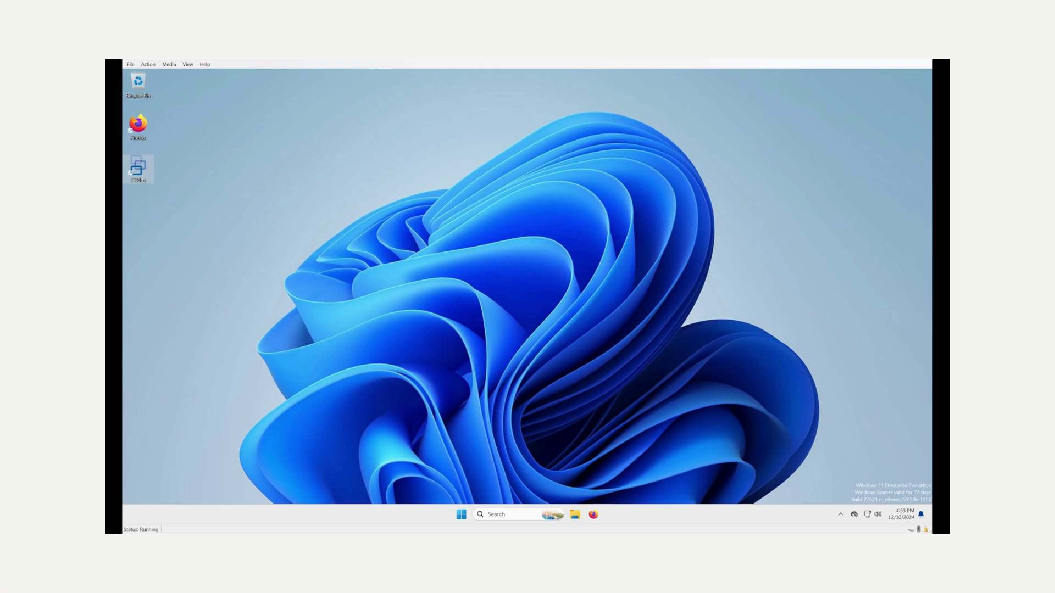
Step: Launch CTPlus and sign in by entering the operator Login ID
double_click(140, 167)
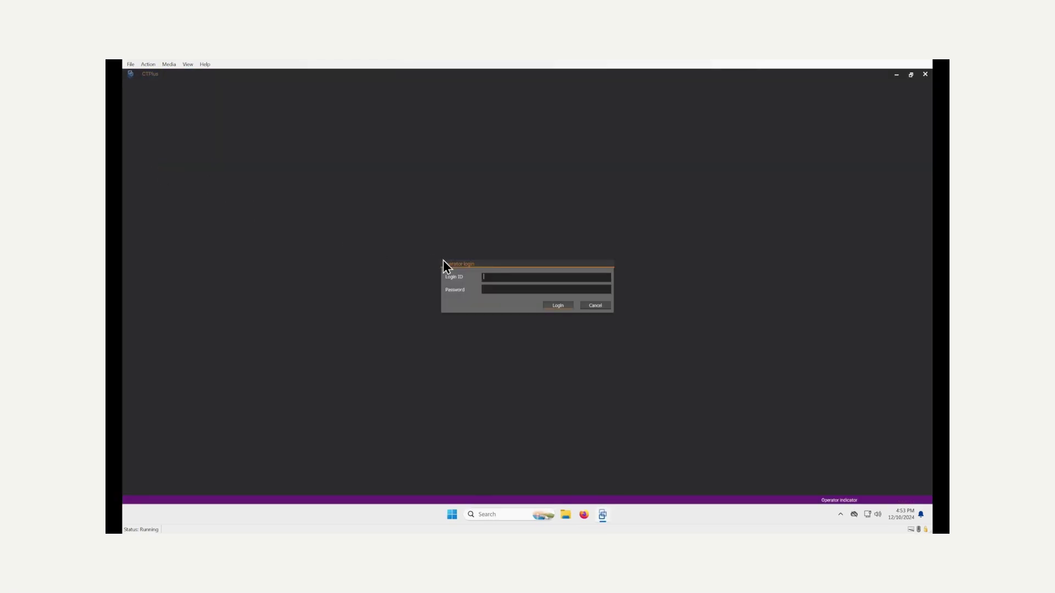
text(master)
key(Return)
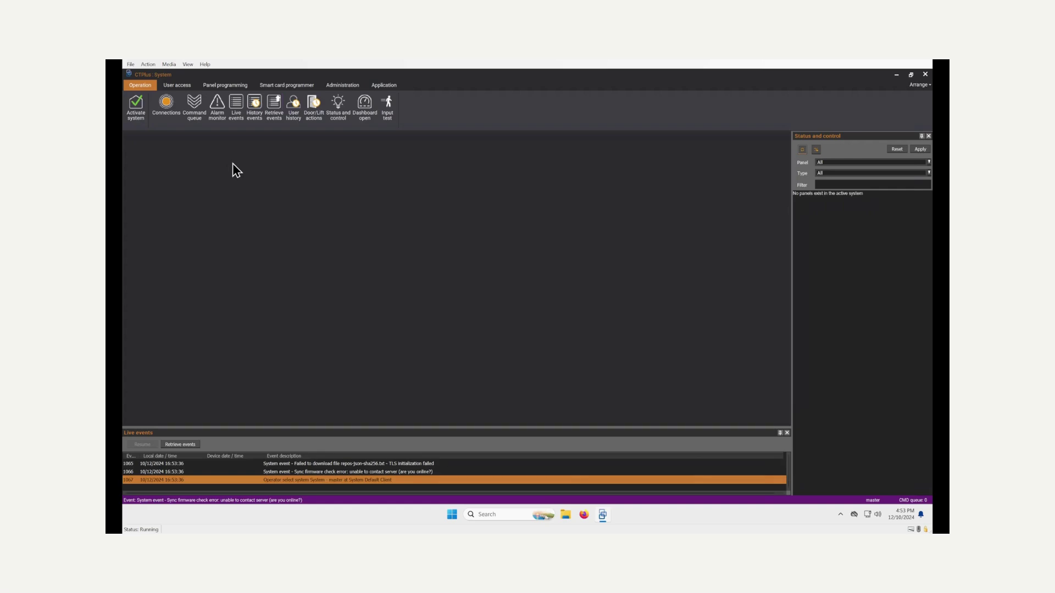
Step: Browse the User access, Panel programming and Smart card programmer tool sets
click(181, 84)
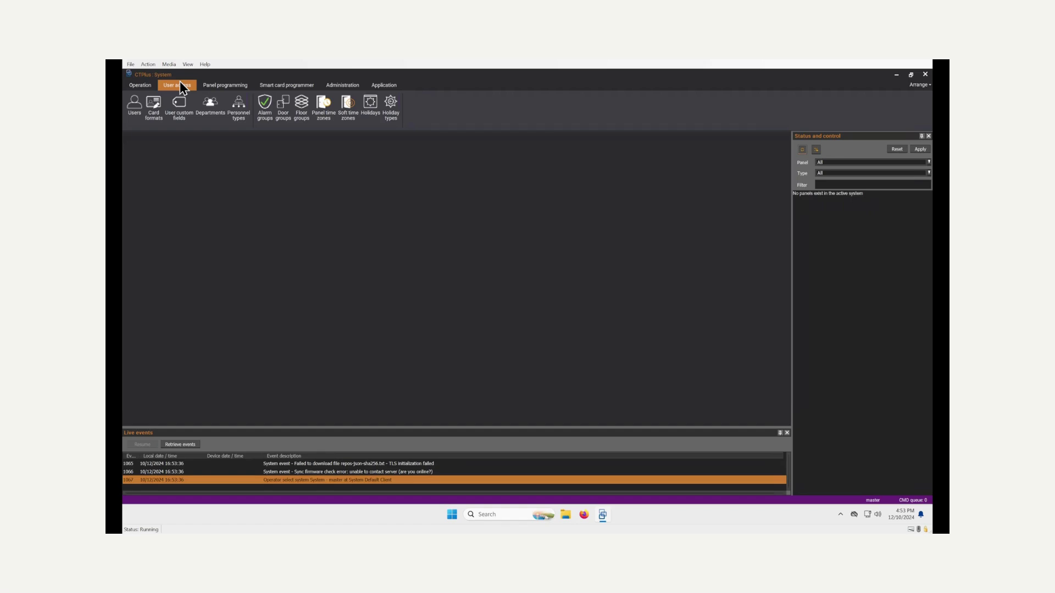
click(213, 87)
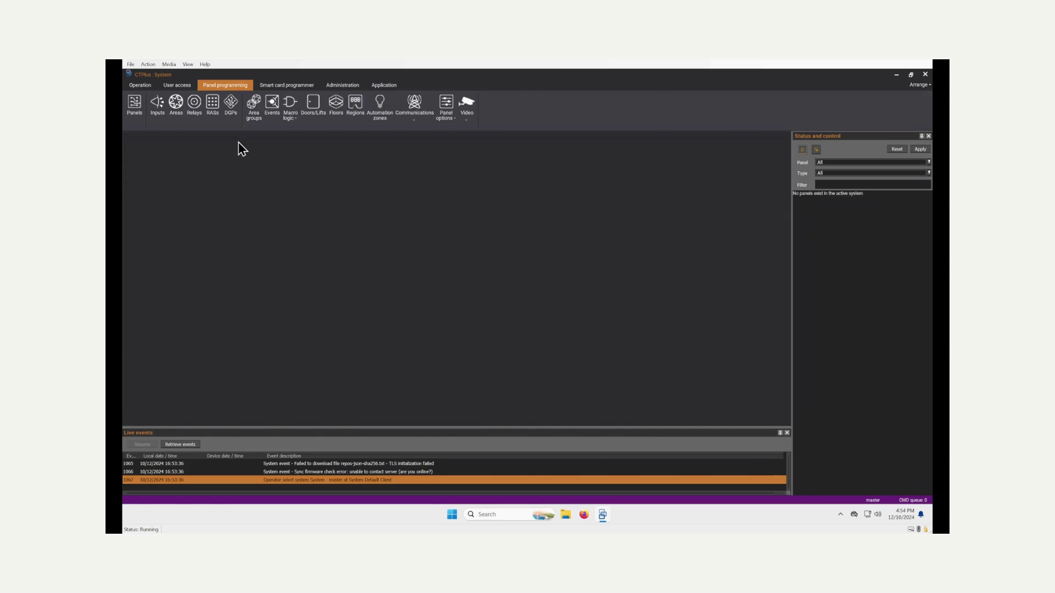
click(281, 87)
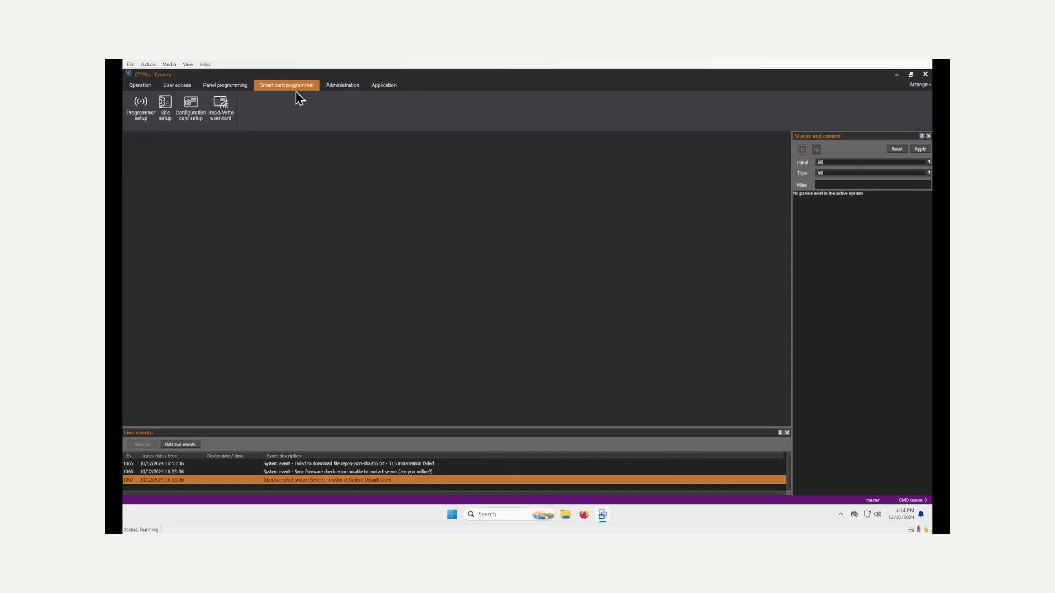
Step: Review the Administration tools, then bring up the Application tools
click(341, 85)
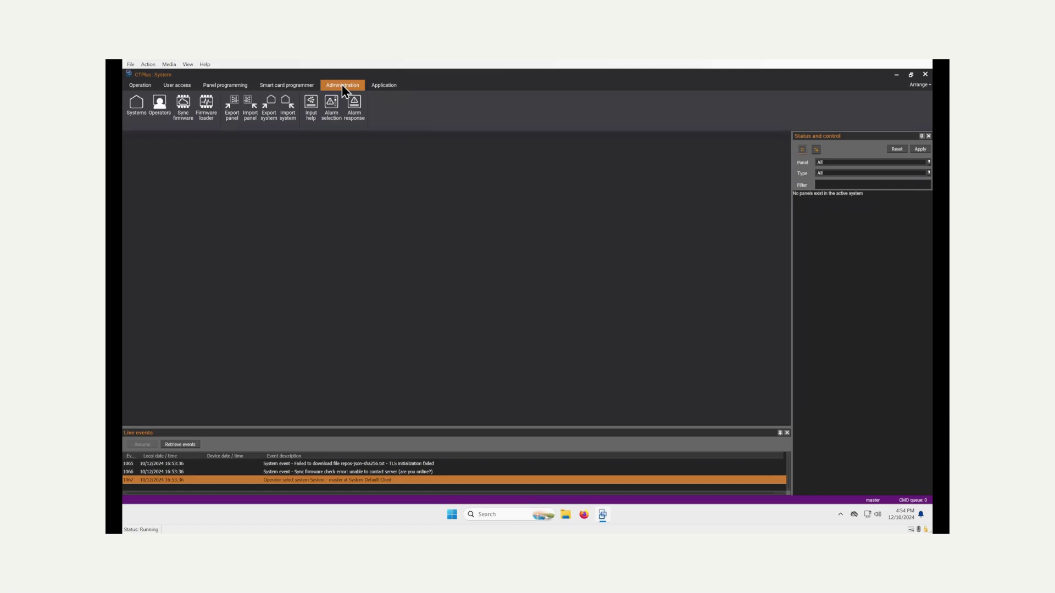
click(384, 85)
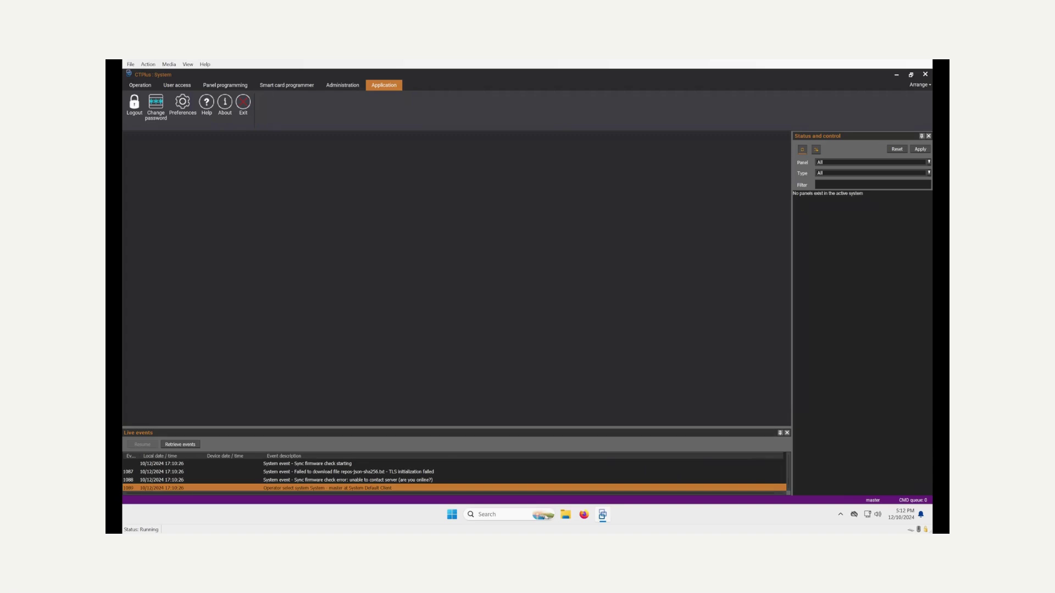
Step: Set the Preferences window mode to Tabbed and close the dialog
click(181, 106)
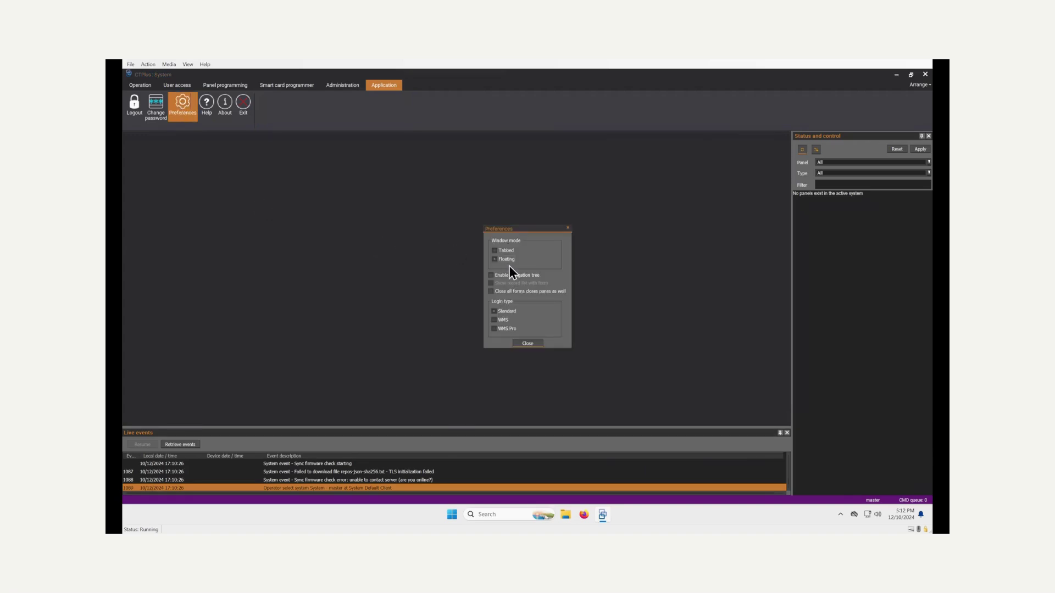
click(493, 250)
click(527, 343)
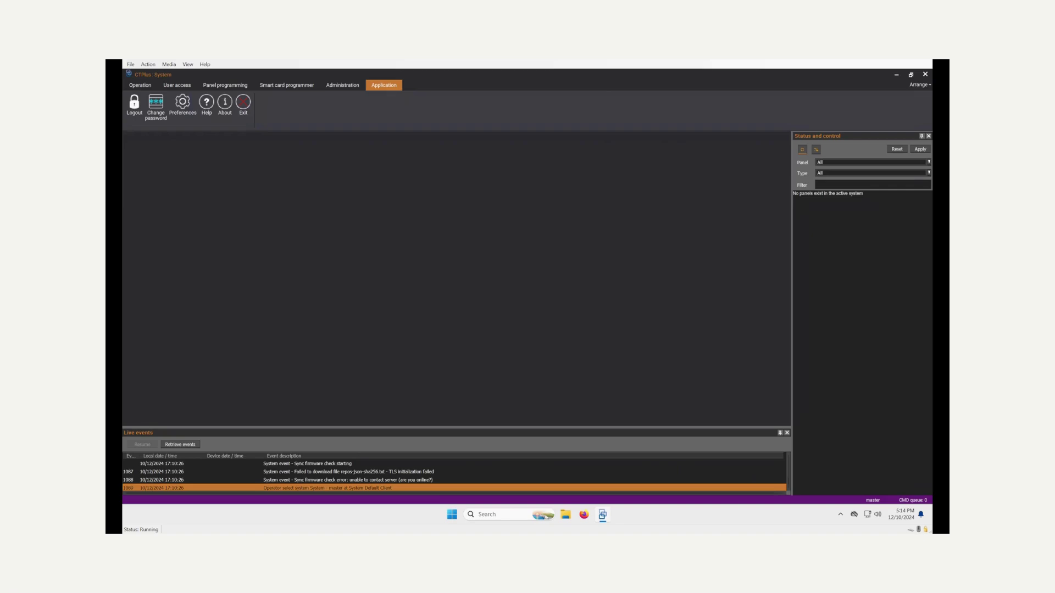
Step: From Activate system on the Operation tools, create a new blank system record
click(144, 86)
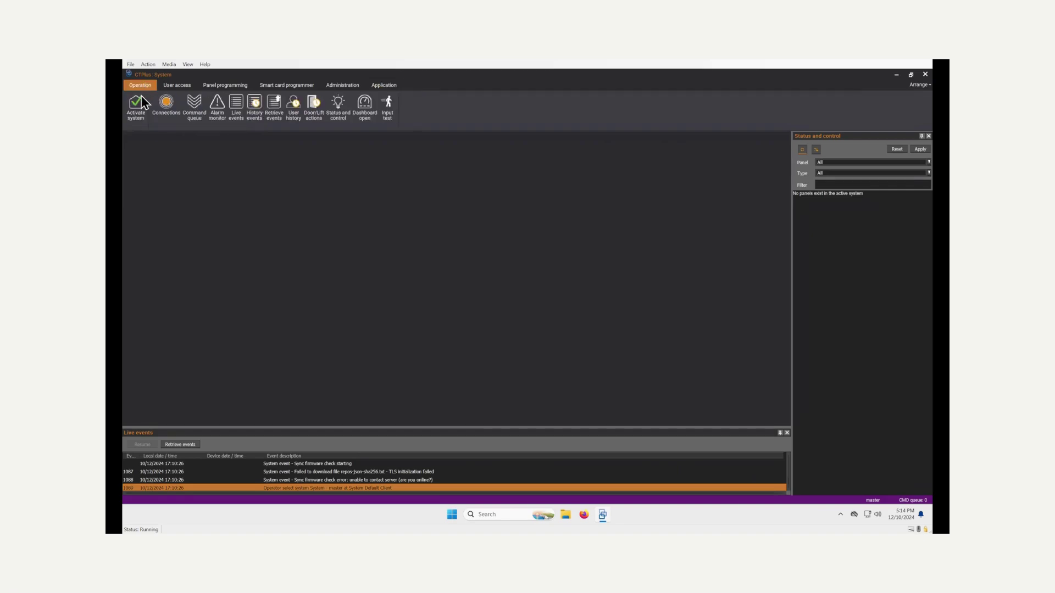
click(137, 110)
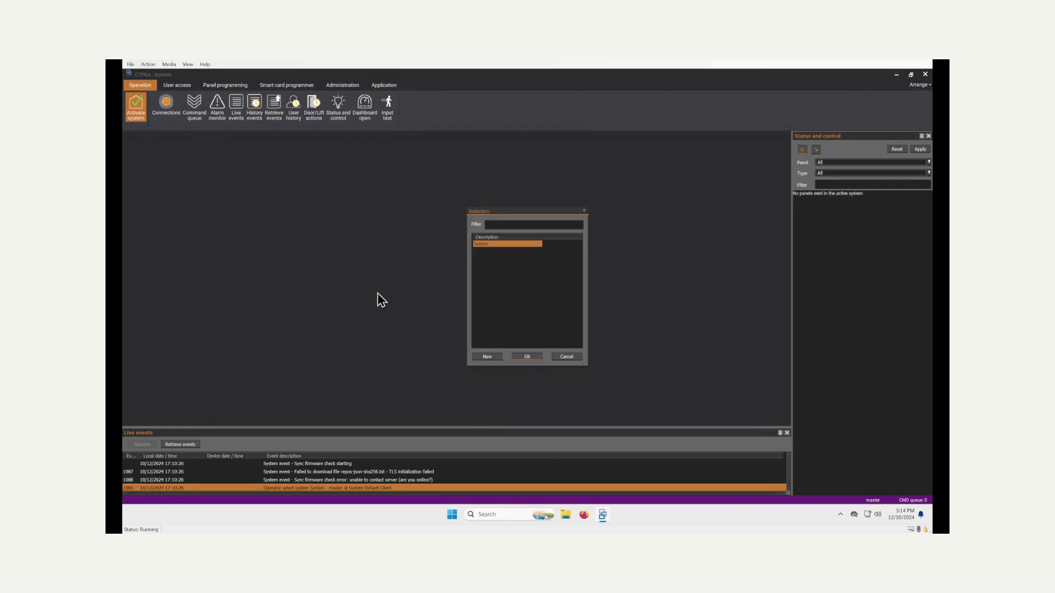
click(491, 357)
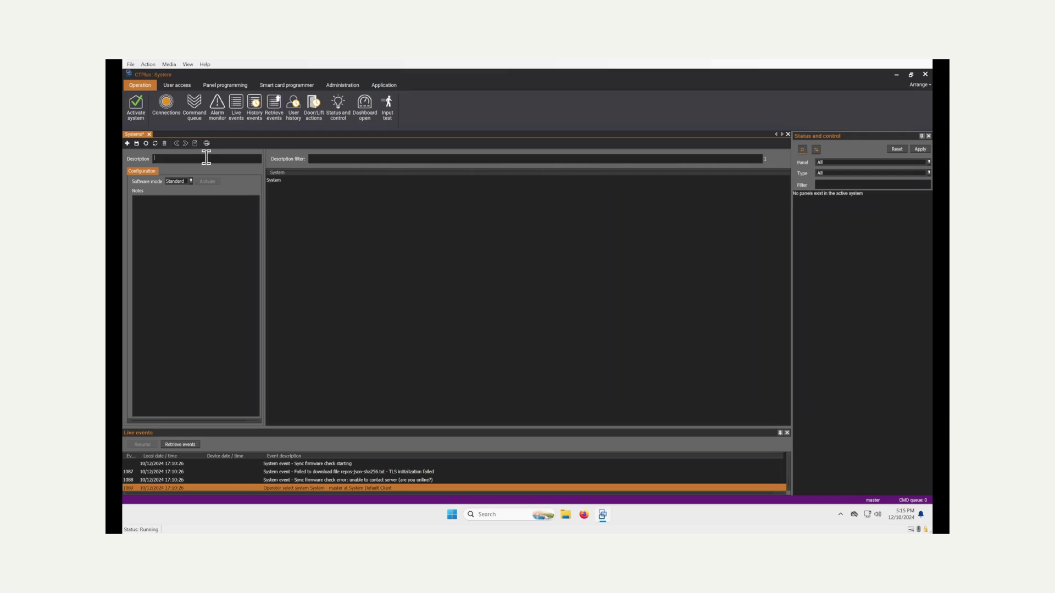
Step: Save the system as 'Tecom Mod 2', activate it, and open its Connections list
text(Tecom)
click(136, 144)
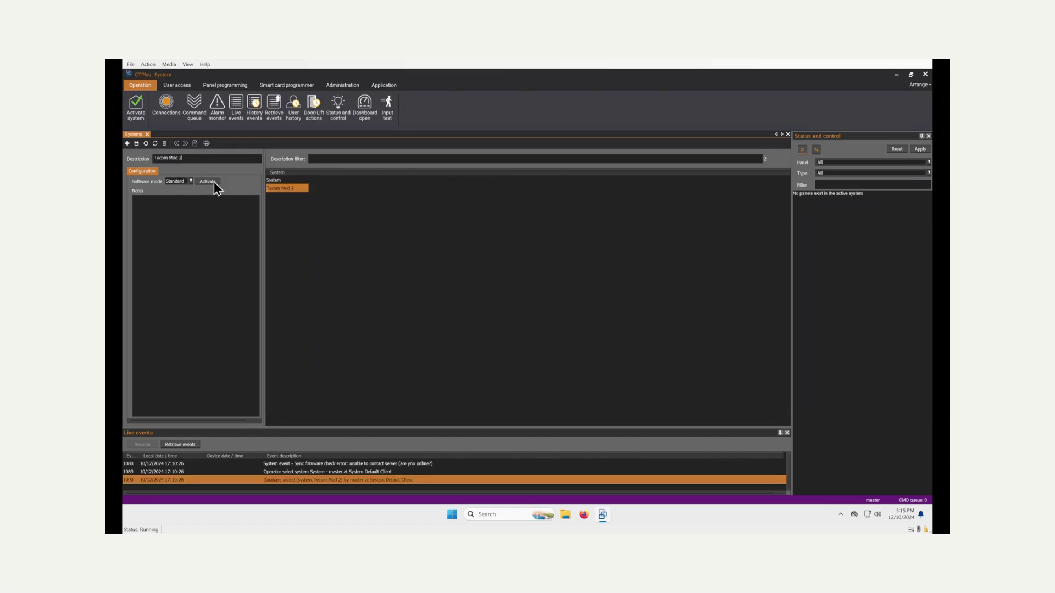
drag(309, 172, 314, 172)
click(207, 182)
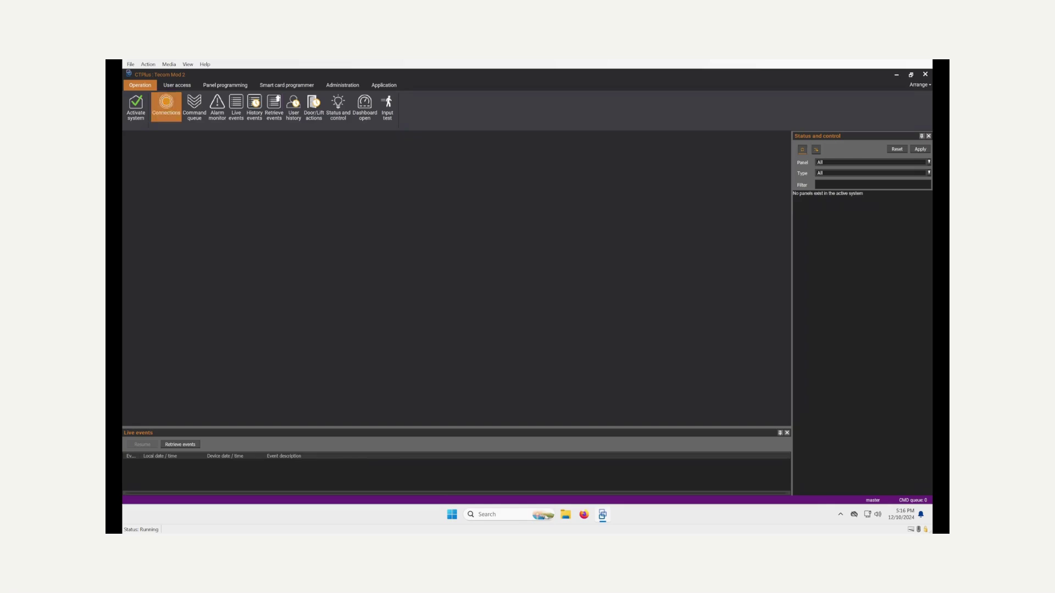
click(166, 107)
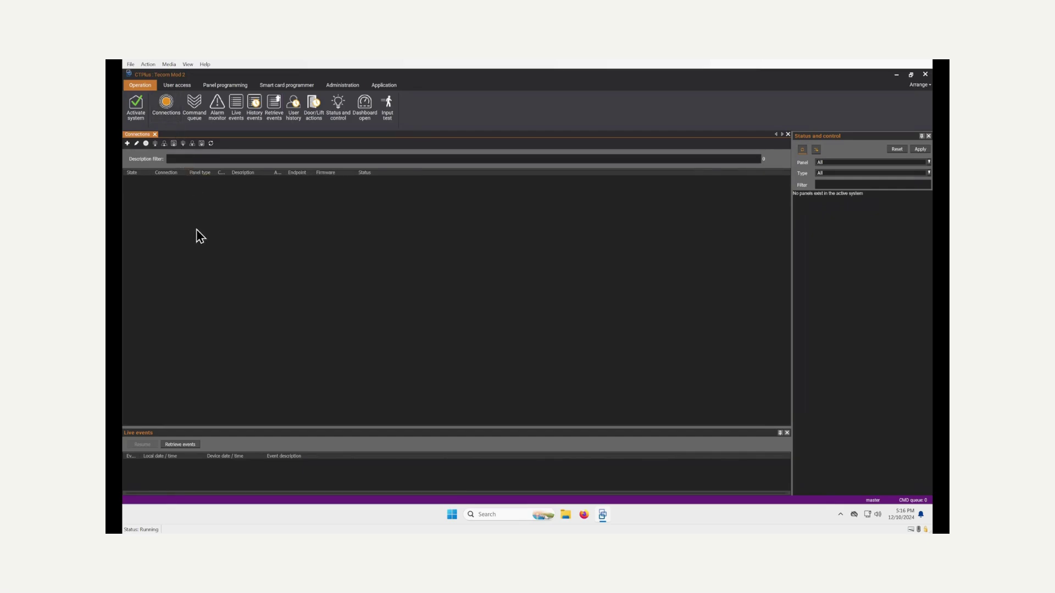
Step: Add a new panel record, replacing the default name 'CH 1' with 'Tecom Mod 2'
click(128, 144)
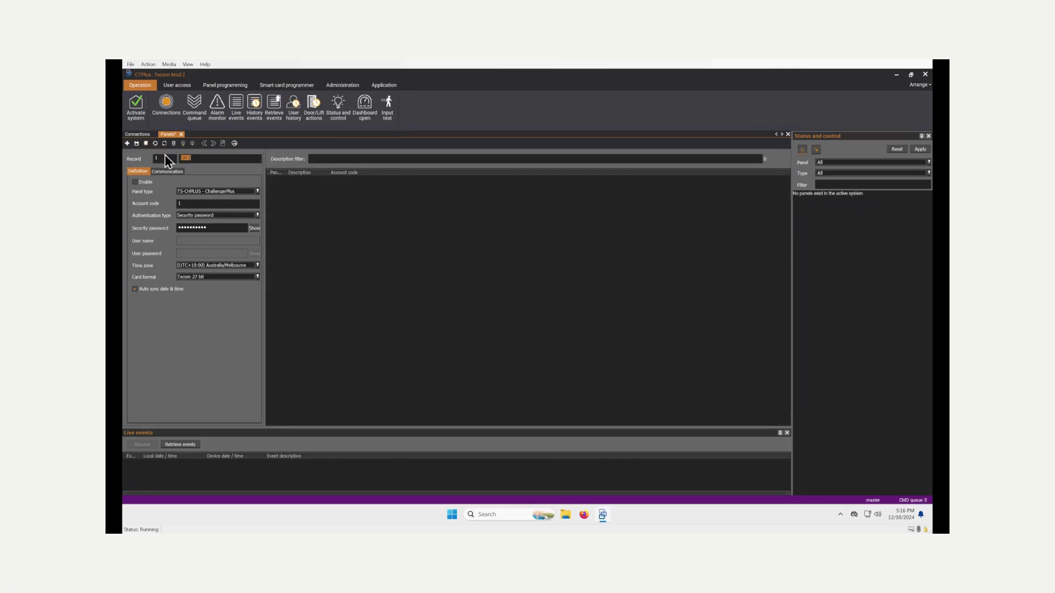
text(CH 1)
drag(203, 157, 175, 158)
key(BackSpace)
text(Tecom Mod 2)
Step: Check the security password, then choose (UTC+12:00) Pacific/Auckland as the time zone
click(219, 228)
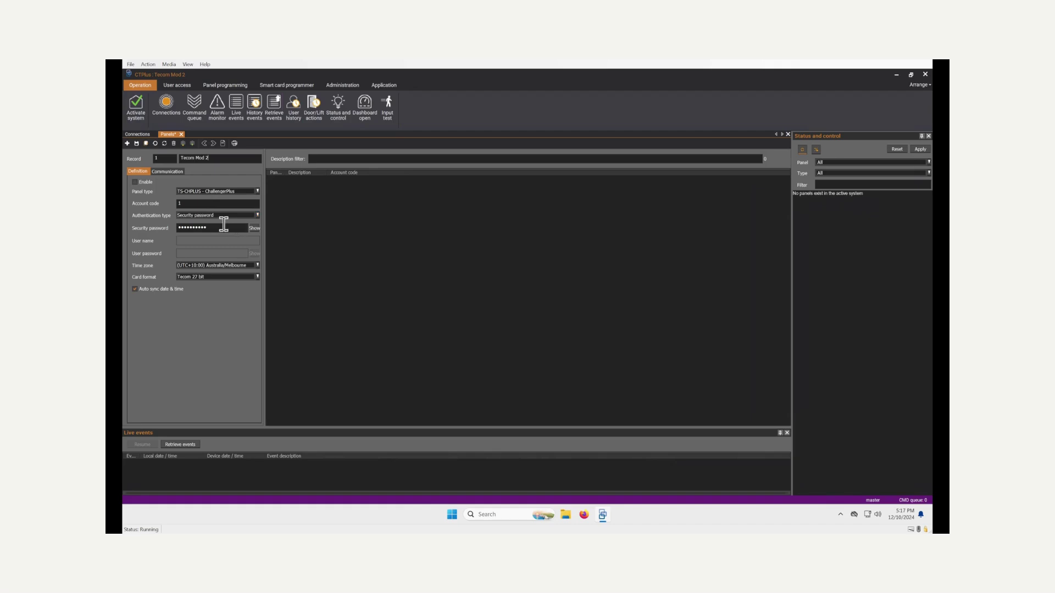
click(257, 229)
click(258, 229)
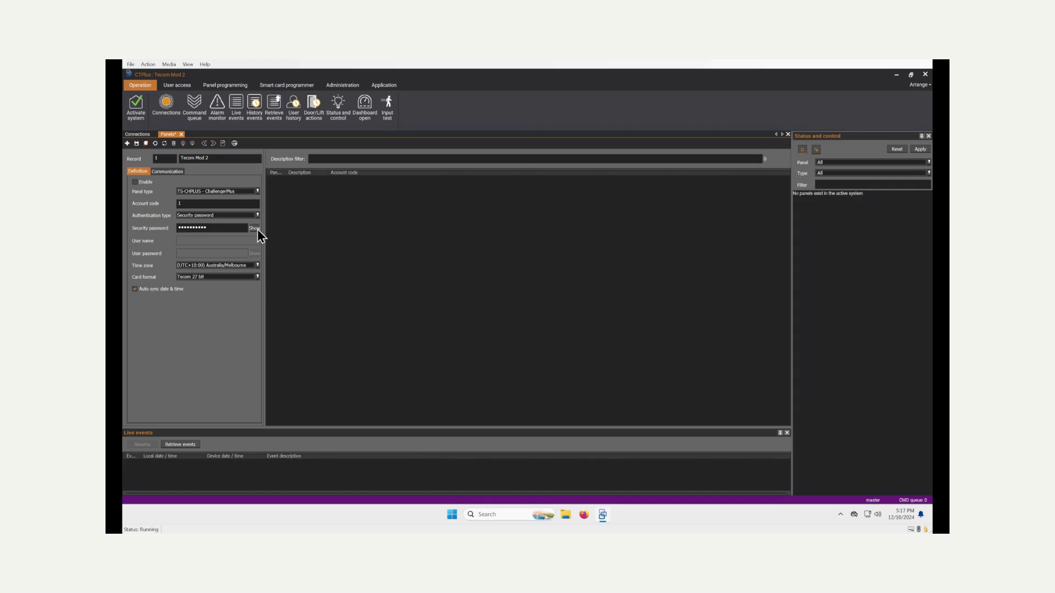
click(235, 266)
scroll(232, 323, down, 5)
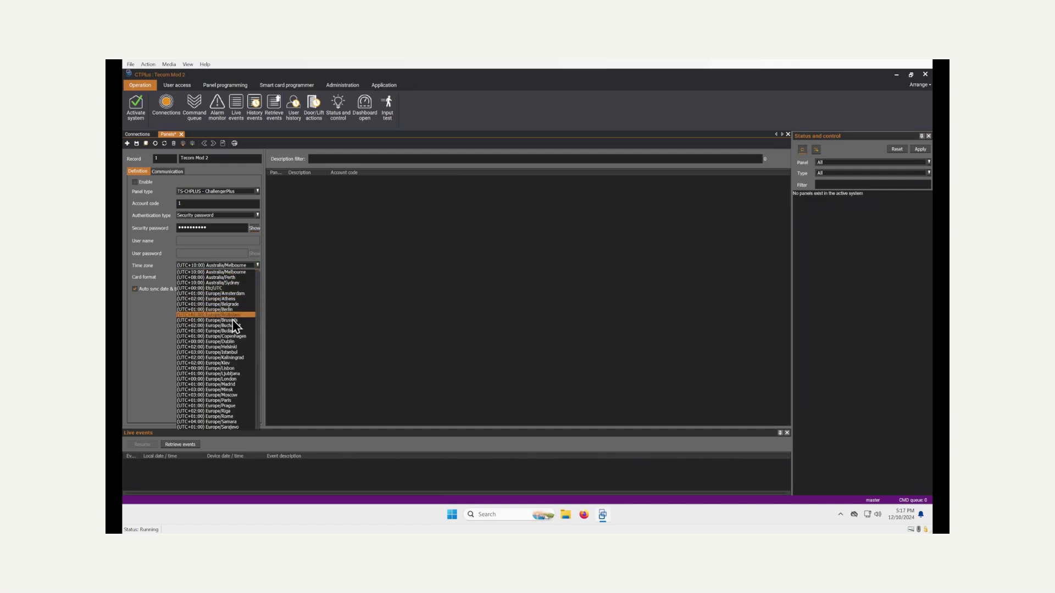
scroll(231, 323, down, 3)
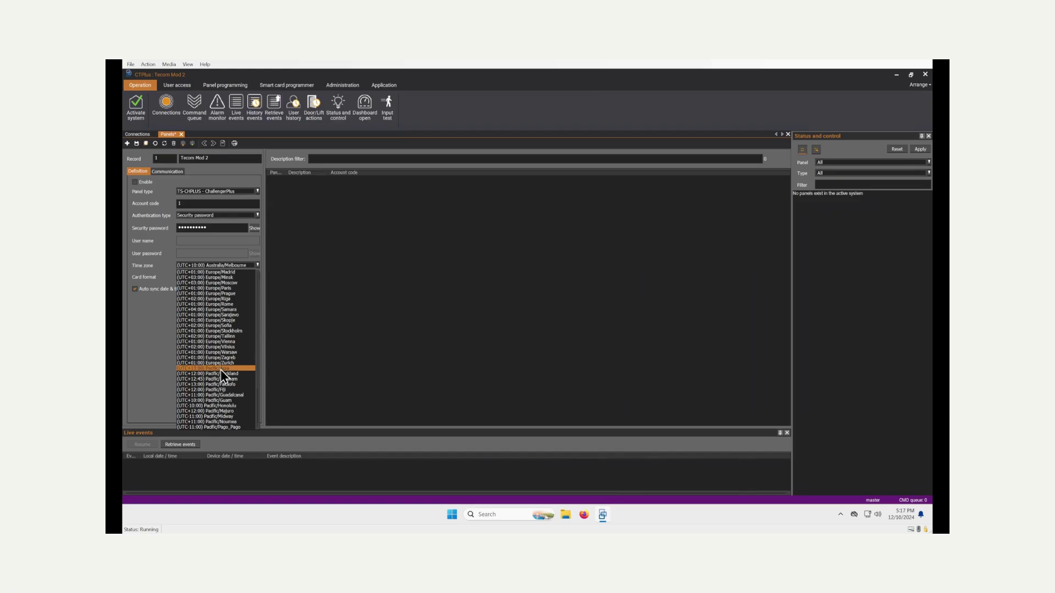
click(232, 373)
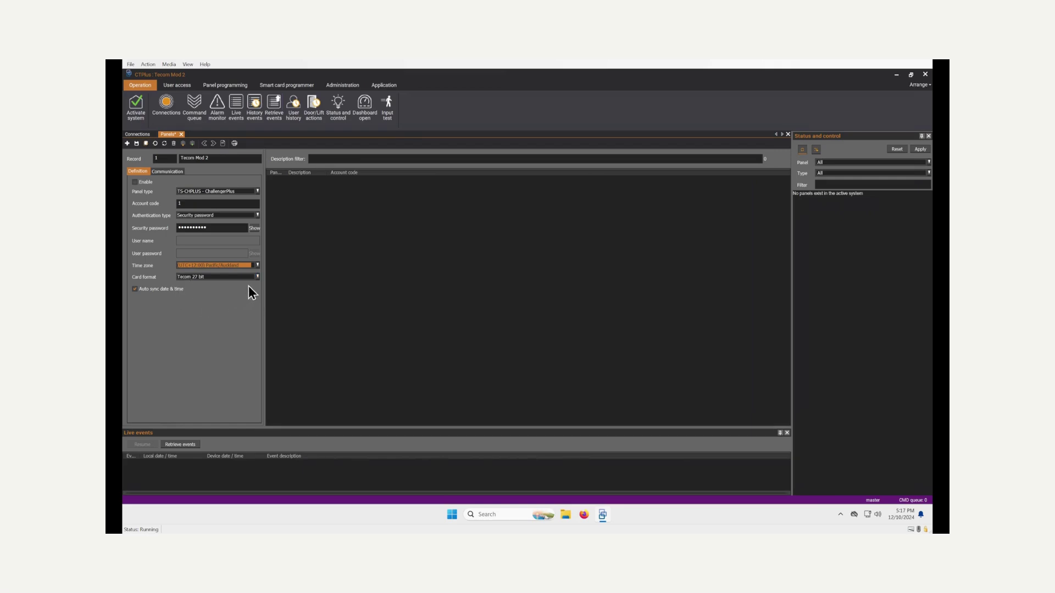
Step: Save the Tecom Mod 2 panel record and close the Panels editor
drag(264, 283, 277, 278)
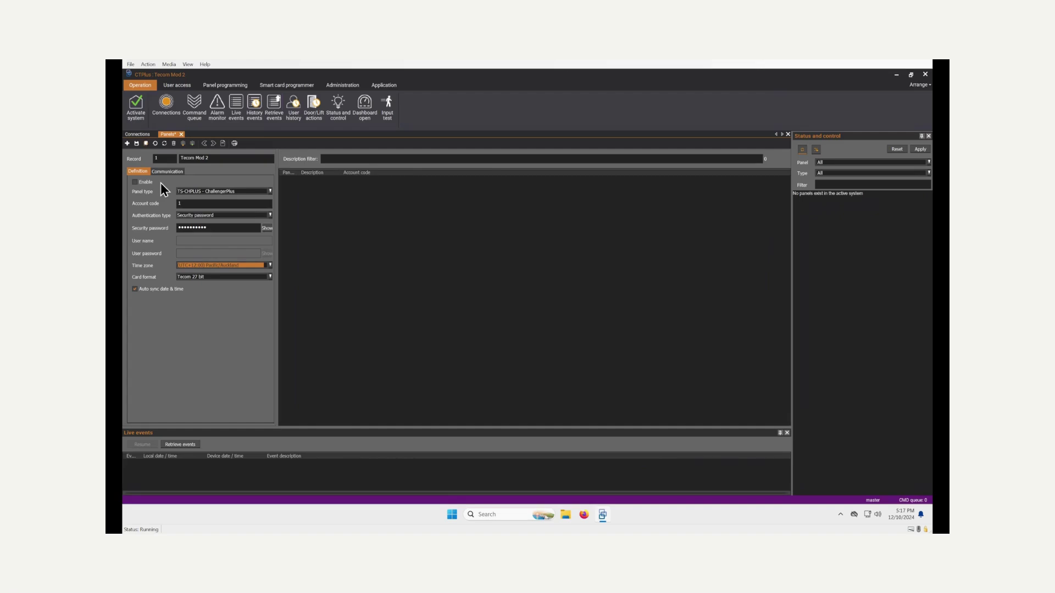
click(137, 143)
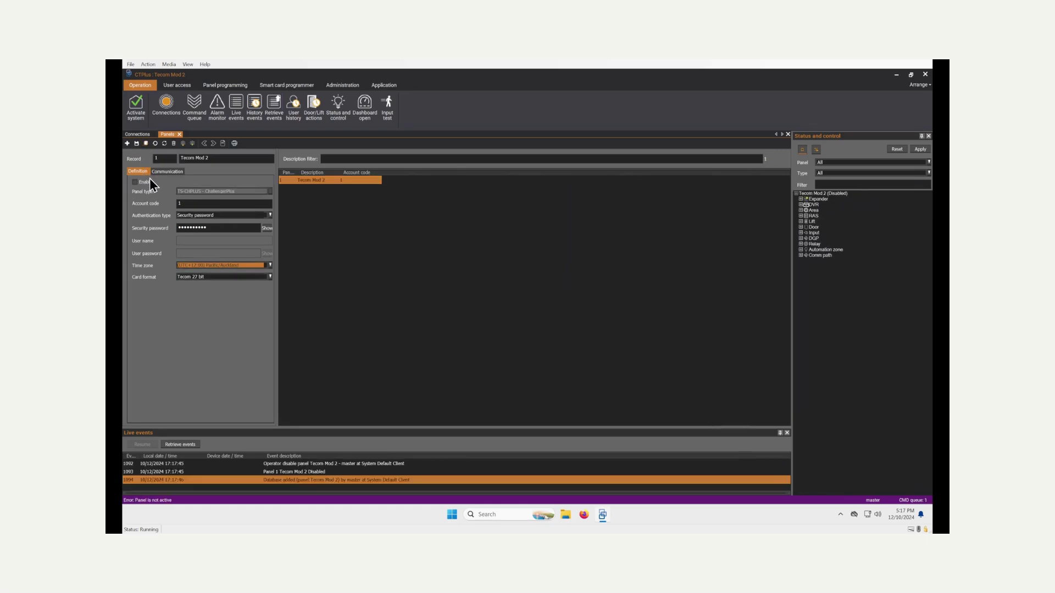
click(179, 134)
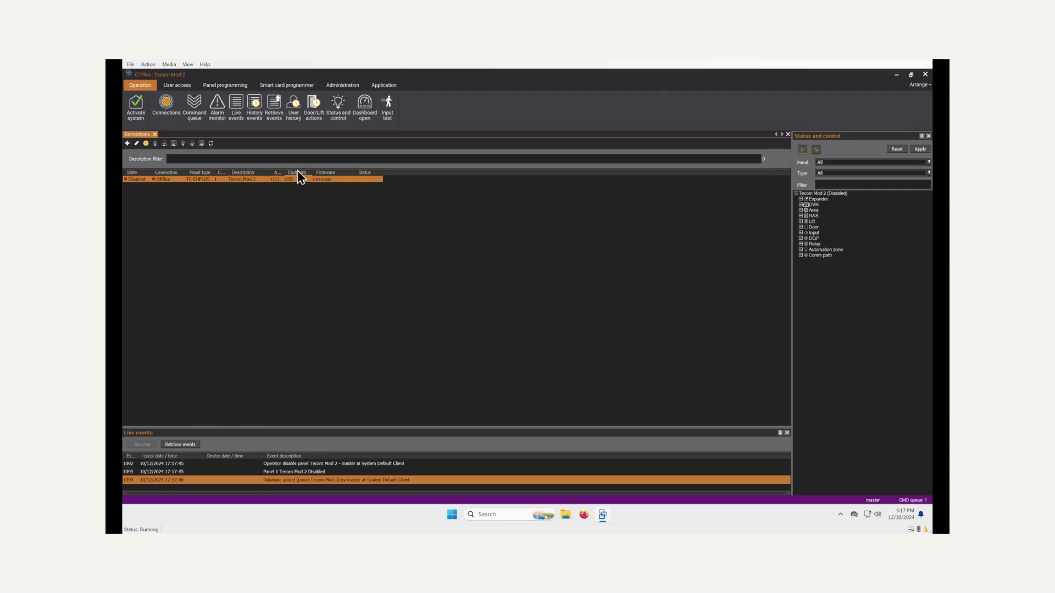
Step: Widen the Panel type, Command queue and Status columns in the Connections list
drag(216, 172, 248, 172)
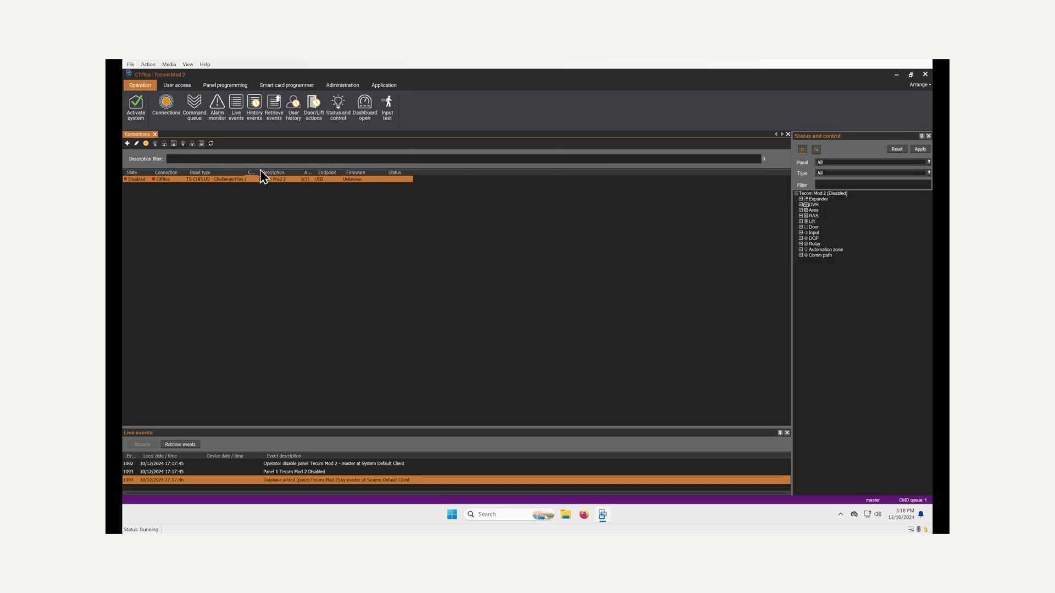
drag(259, 172, 271, 171)
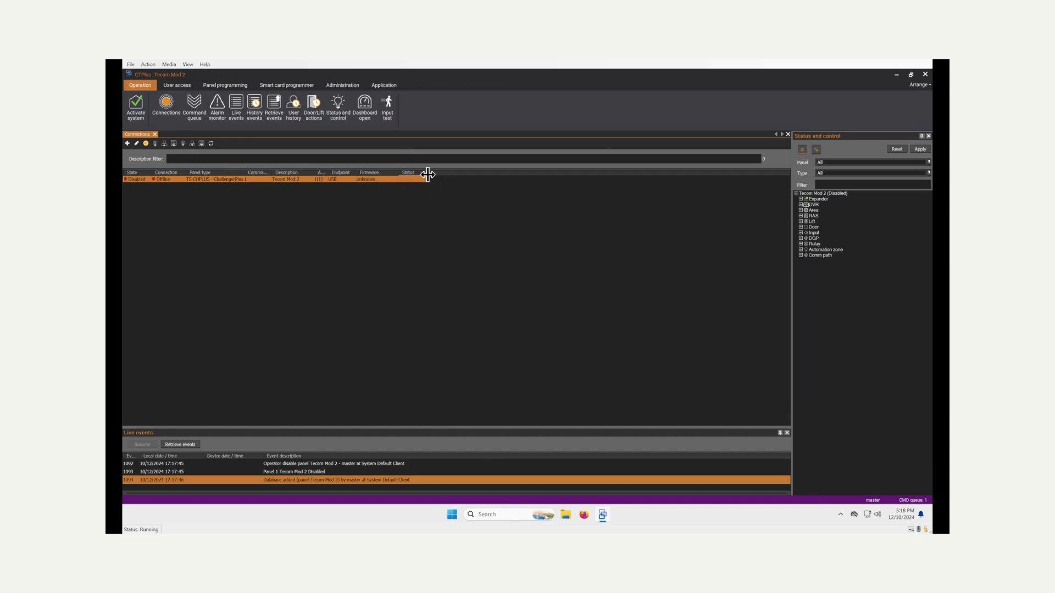
drag(426, 172, 449, 172)
Step: Enable the Tecom Mod 2 panel so it comes online reporting firmware V10-07.88388(CH+)
right_click(163, 179)
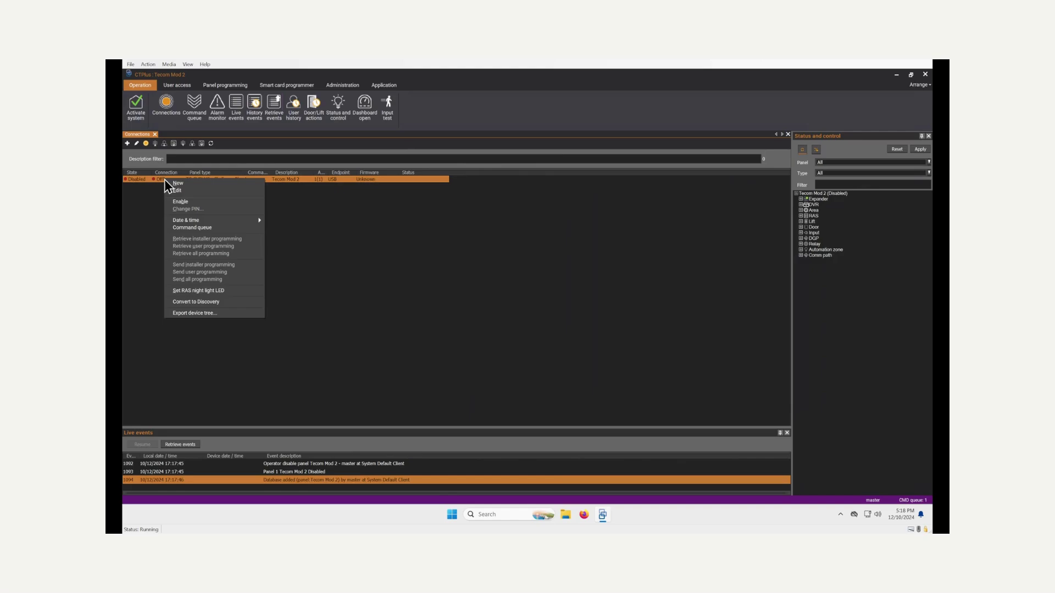
click(201, 202)
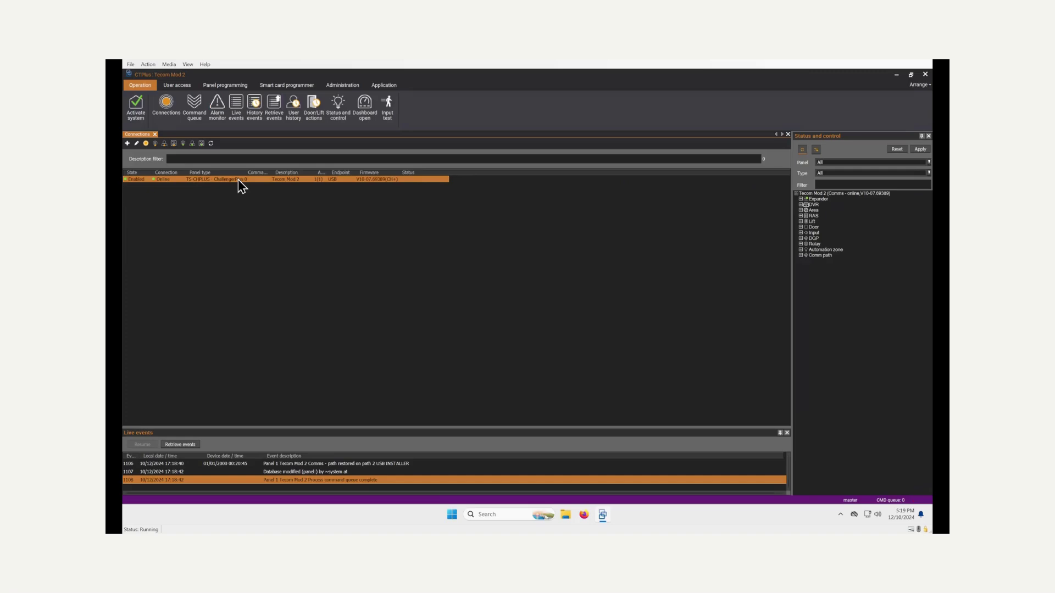
Step: Request and confirm Retrieve all programming for the Tecom Mod 2 connection
right_click(239, 179)
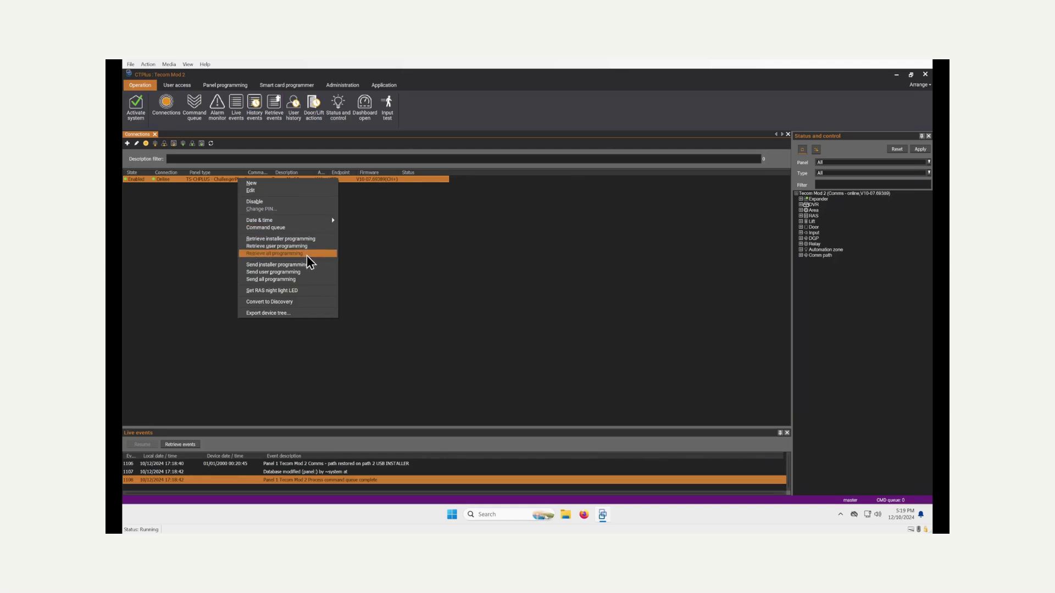
click(309, 258)
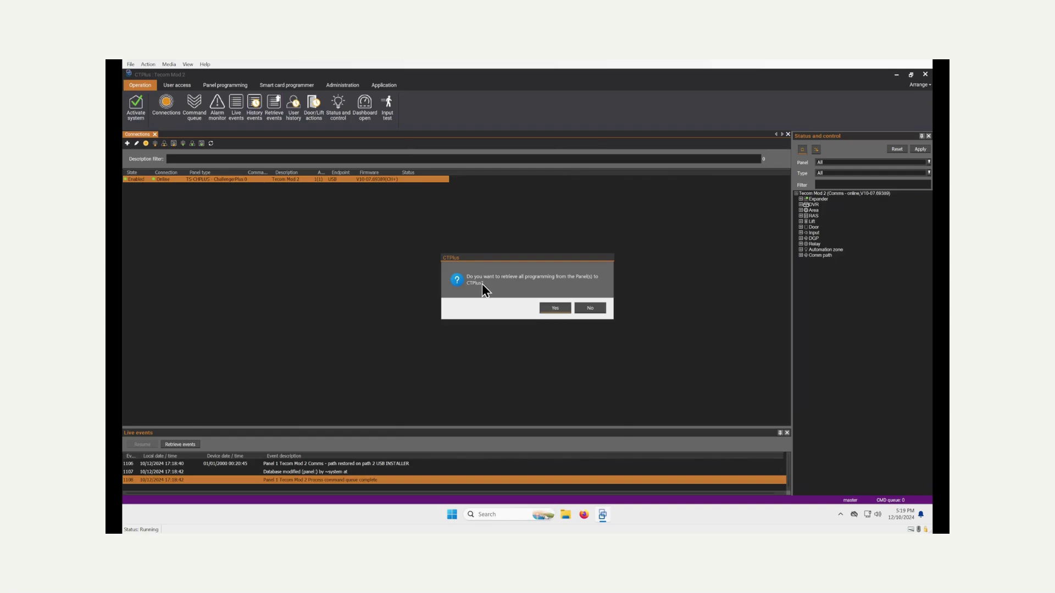
click(558, 308)
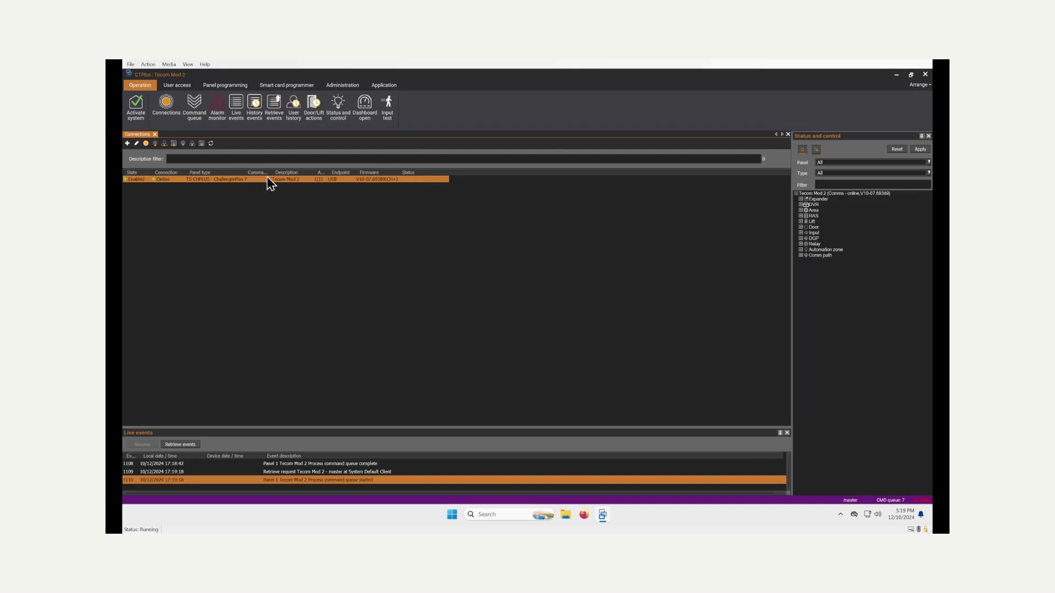
Step: Widen the Command queue column to show Tecom Mod 2's 7 pending commands
drag(271, 171, 288, 171)
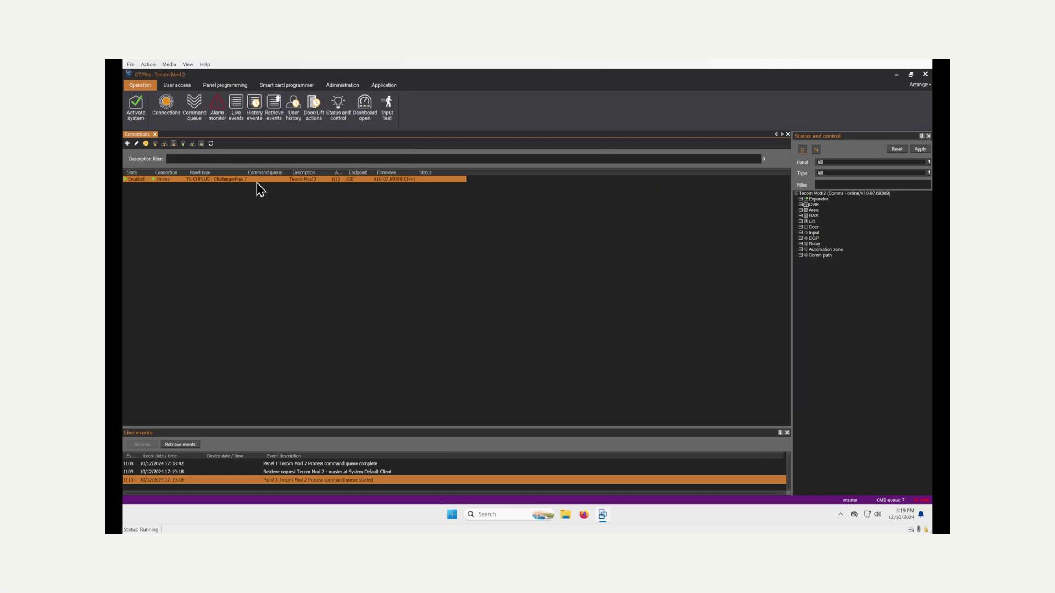